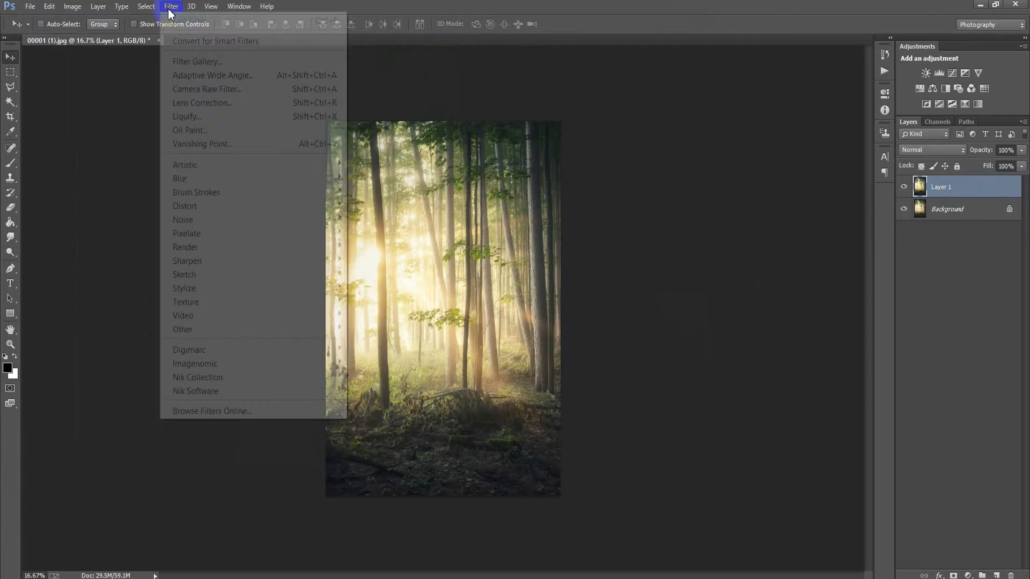
Open the Camera Raw Filter on Layer 1 and set Temperature to +10, Exposure to +0.30 and Contrast to +30
left_click(206, 91)
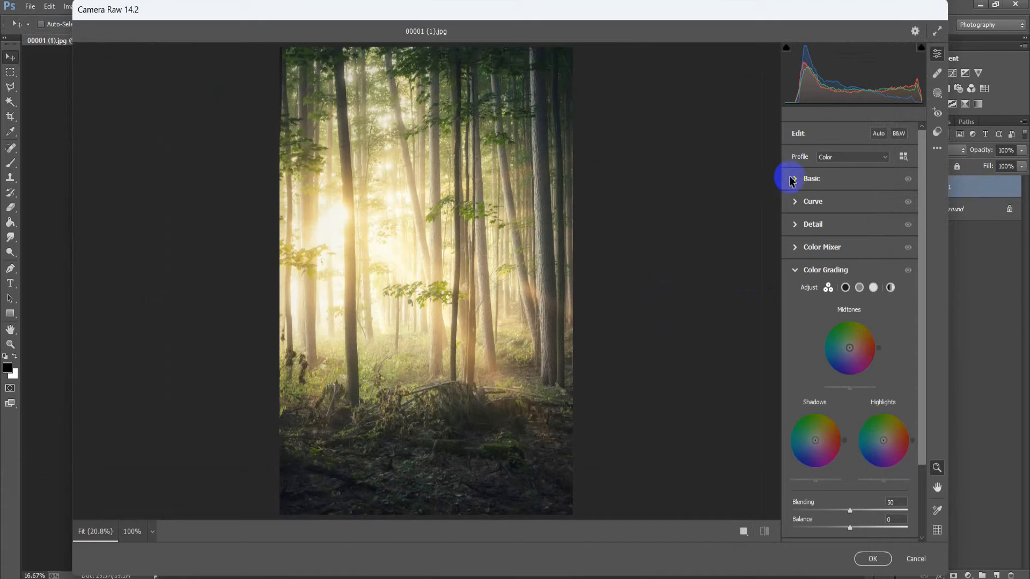
left_click(792, 183)
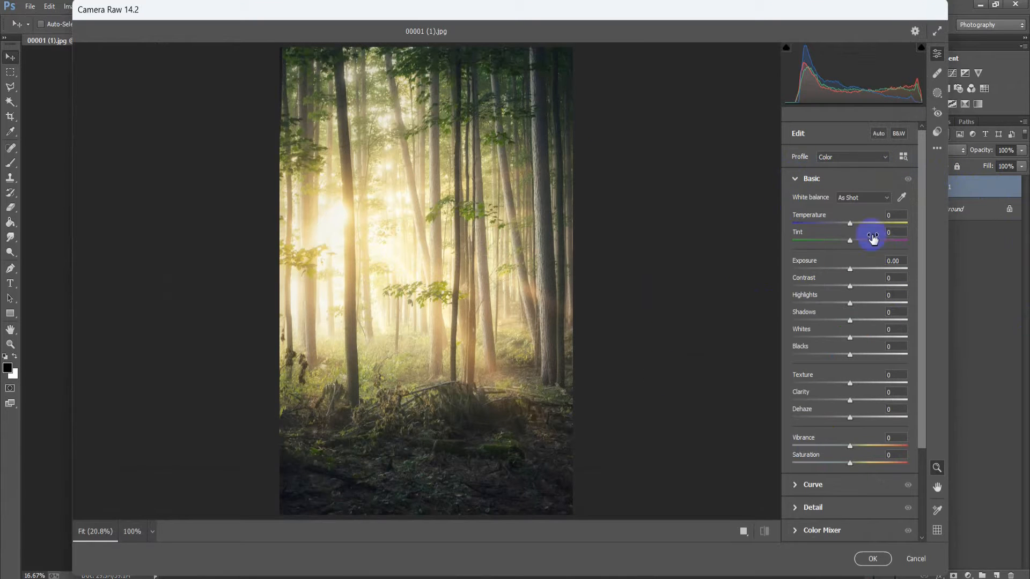
left_click_drag(852, 228, 857, 228)
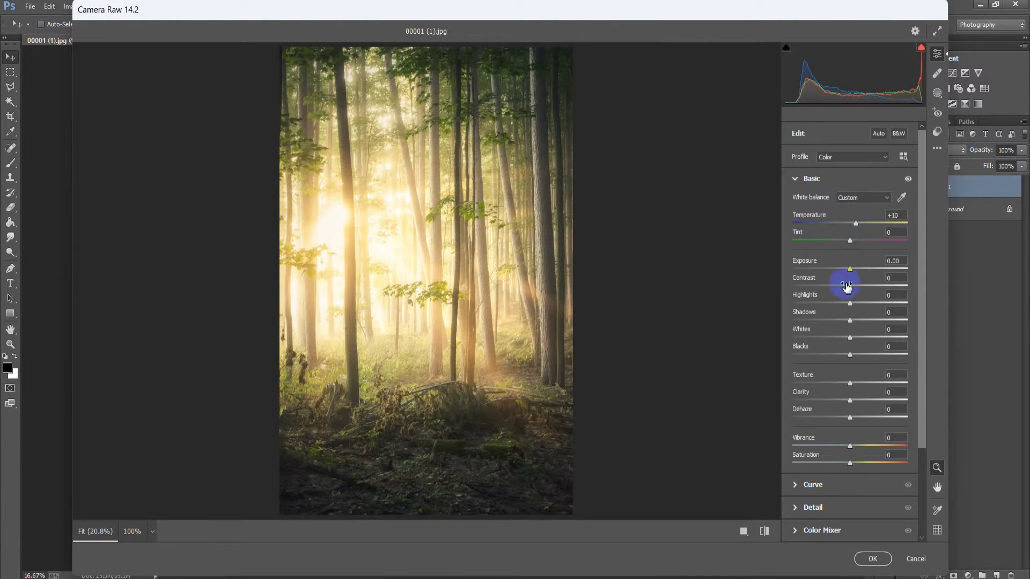
left_click_drag(850, 269, 853, 271)
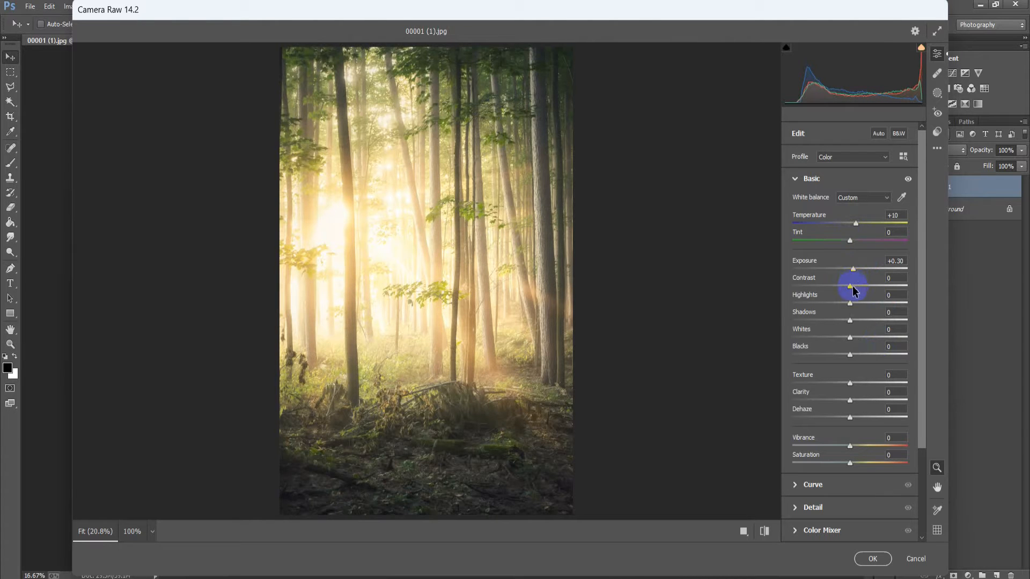
left_click_drag(850, 286, 871, 294)
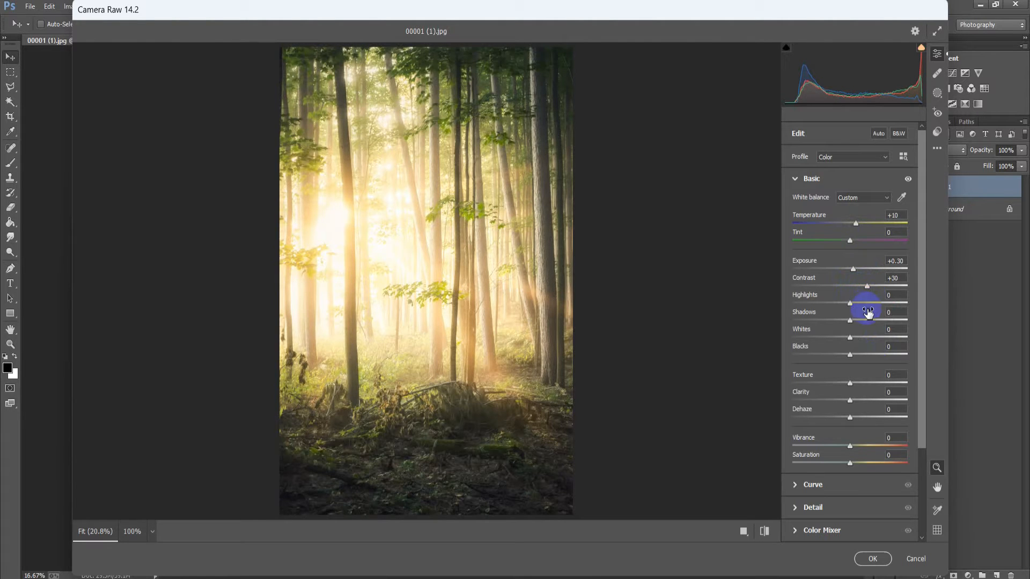
Set the basic tones to Highlights -10, Shadows +15, Whites -70 and Blacks -20
left_click_drag(855, 303, 810, 336)
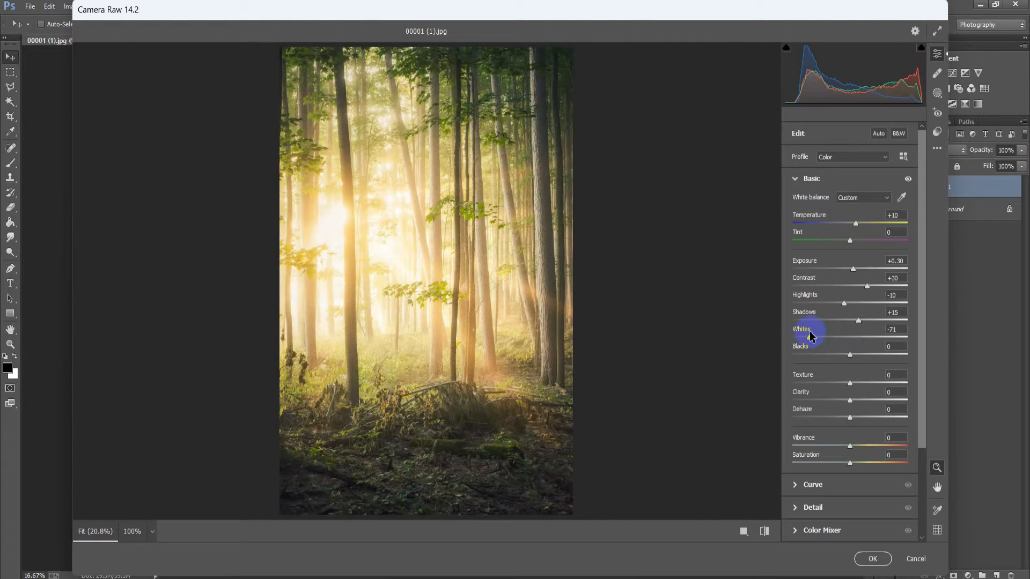
left_click_drag(810, 336, 811, 339)
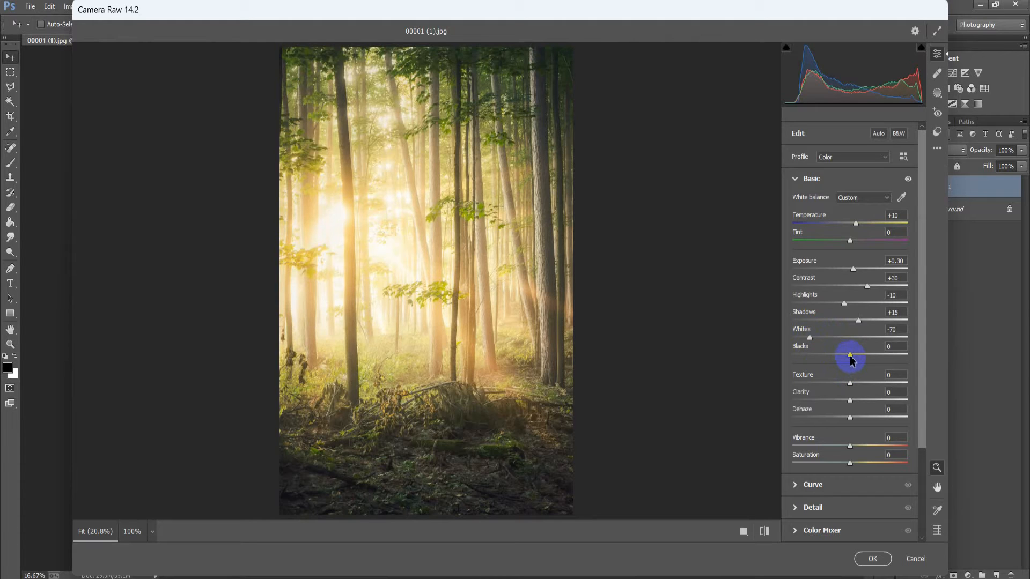
left_click_drag(850, 359, 841, 363)
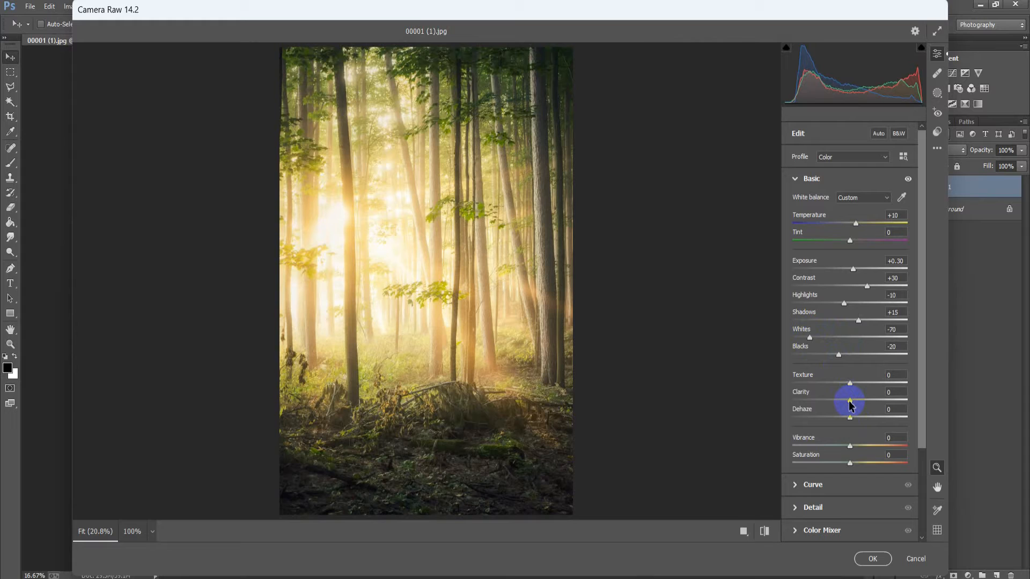
Set Clarity and Dehaze to +10, Vibrance to -25 and Saturation to -20
left_click_drag(849, 405, 855, 406)
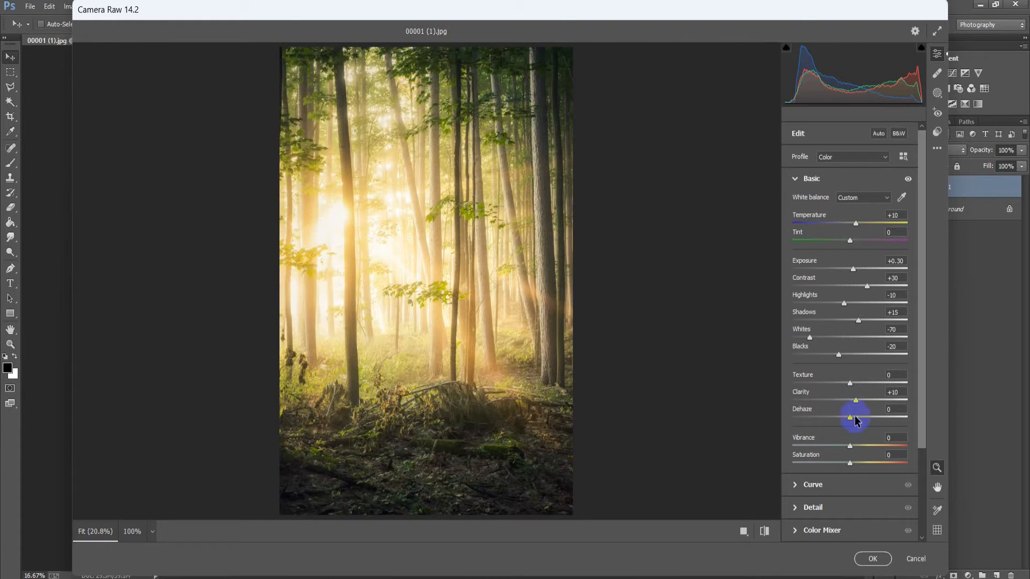
left_click_drag(851, 416, 834, 450)
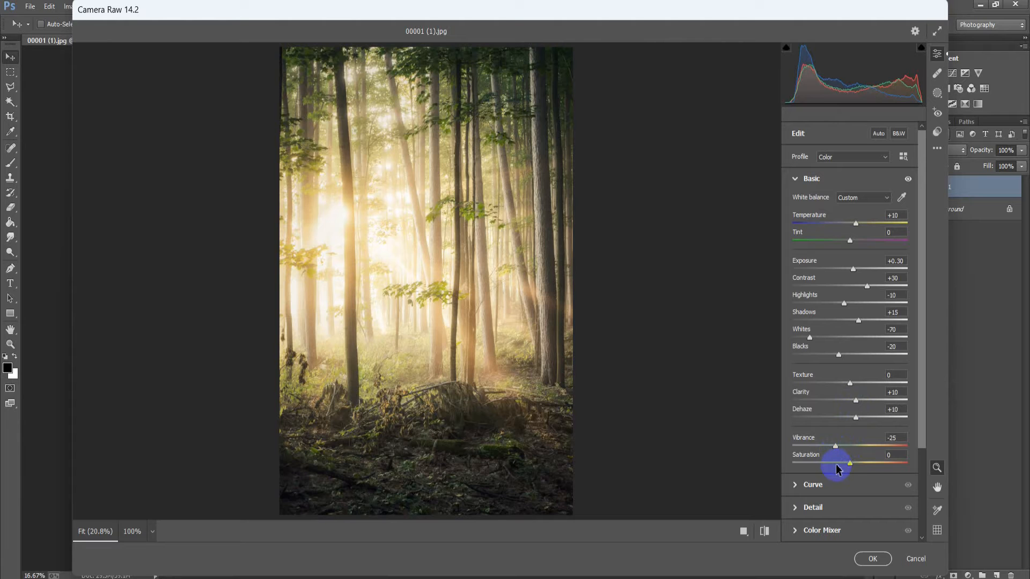
left_click_drag(849, 463, 838, 468)
Darken the point curve with points at about 66/43, 135/99 and 207/179, and lower the white endpoint's output to 232
scroll(840, 471, "down", 3)
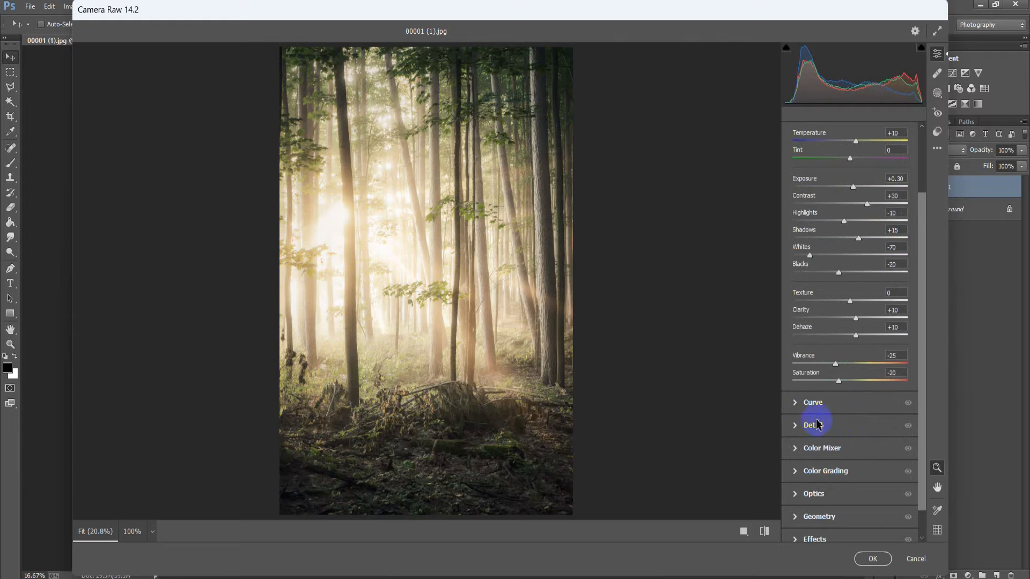
left_click(798, 407)
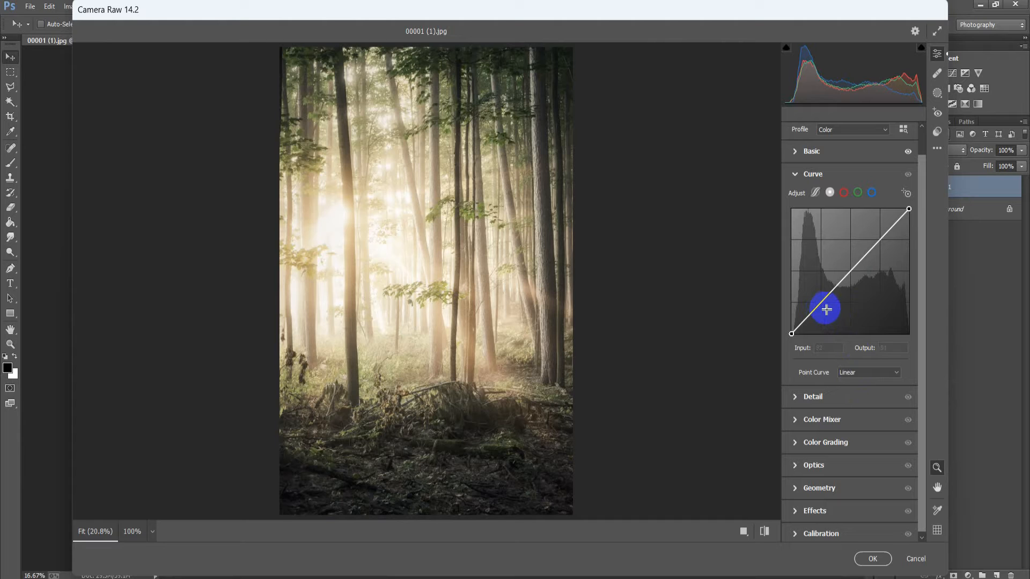
left_click_drag(826, 310, 822, 312)
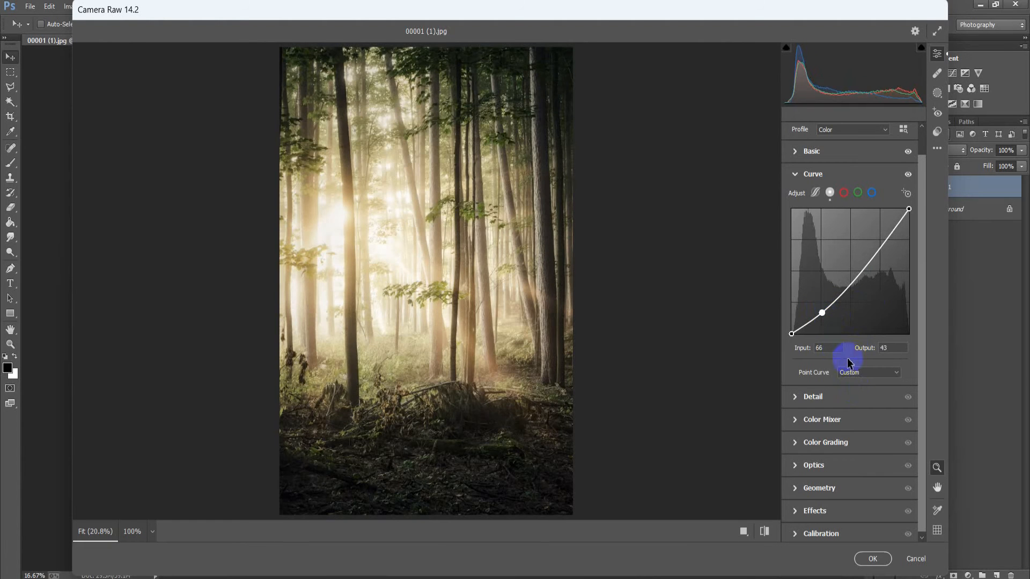
left_click(853, 282)
left_click_drag(886, 240, 886, 246)
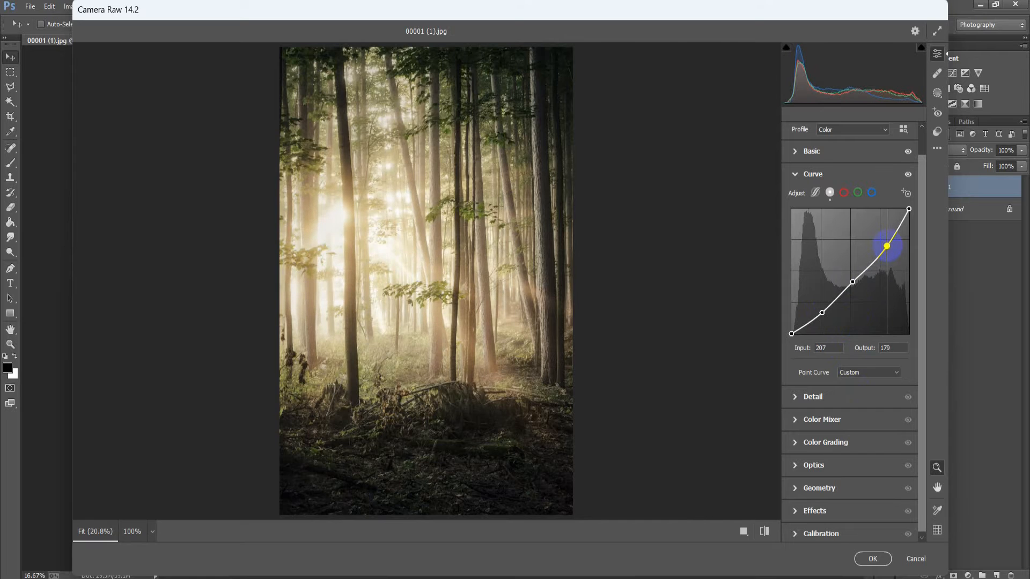
left_click_drag(853, 283, 854, 286)
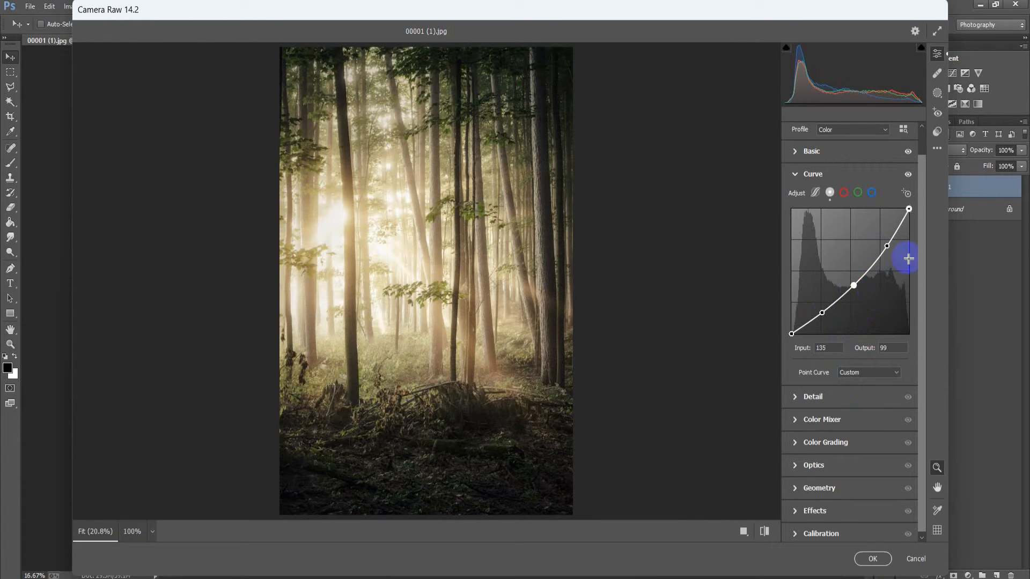
left_click_drag(909, 208, 919, 218)
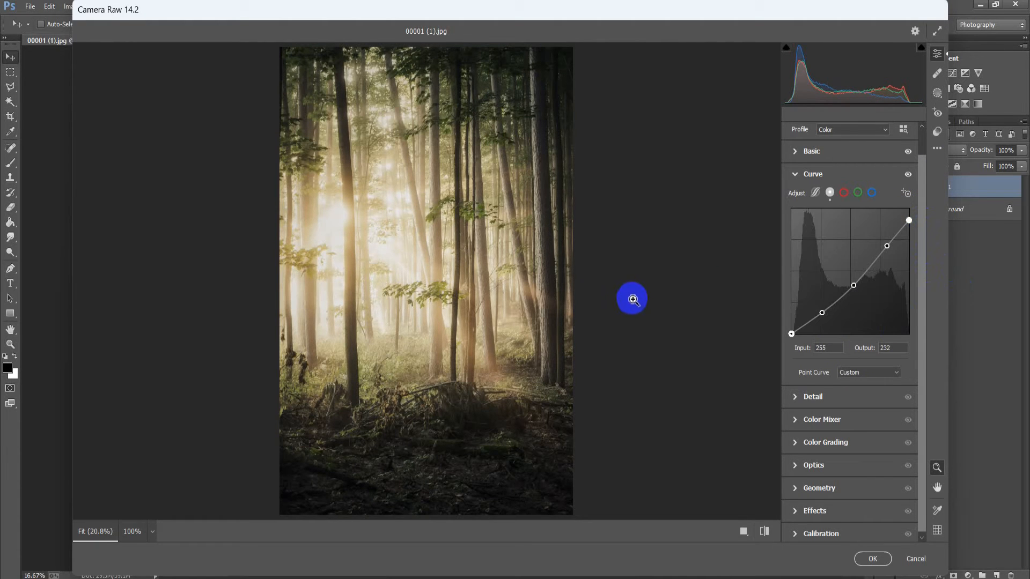
Set both Noise Reduction and Color Noise Reduction to 20 in the detail settings
left_click(796, 397)
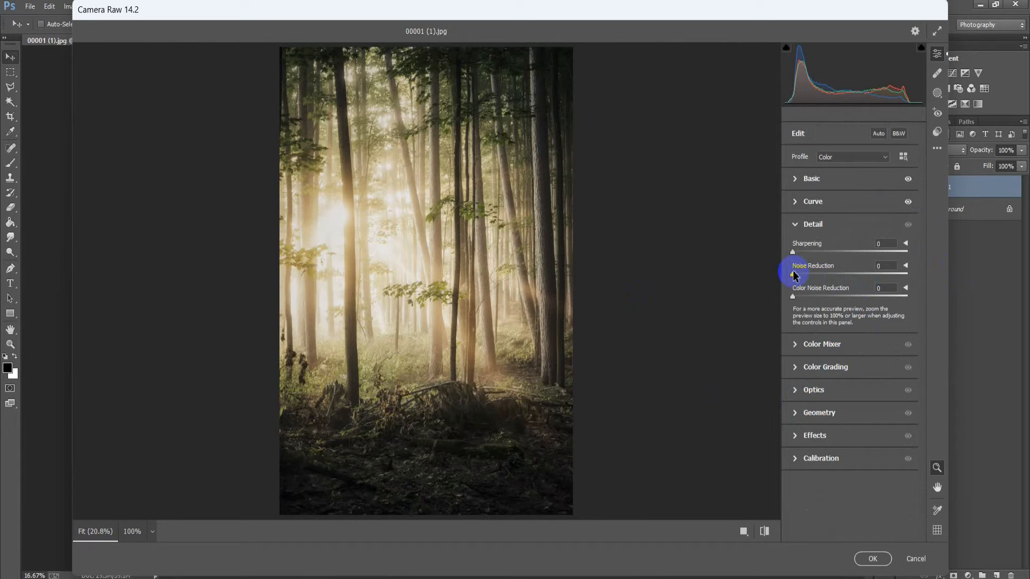
left_click_drag(795, 276, 813, 275)
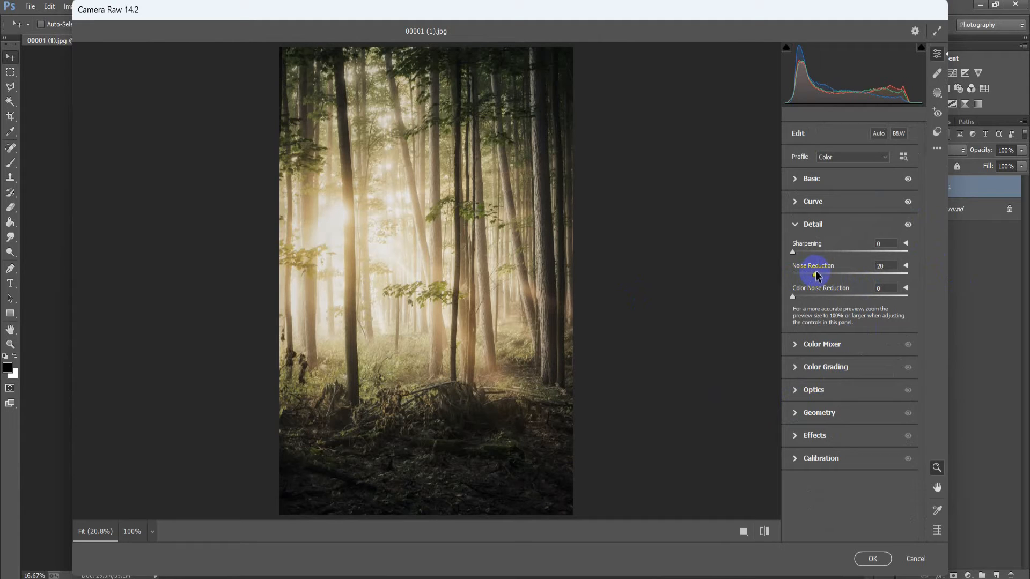
left_click_drag(792, 296, 816, 298)
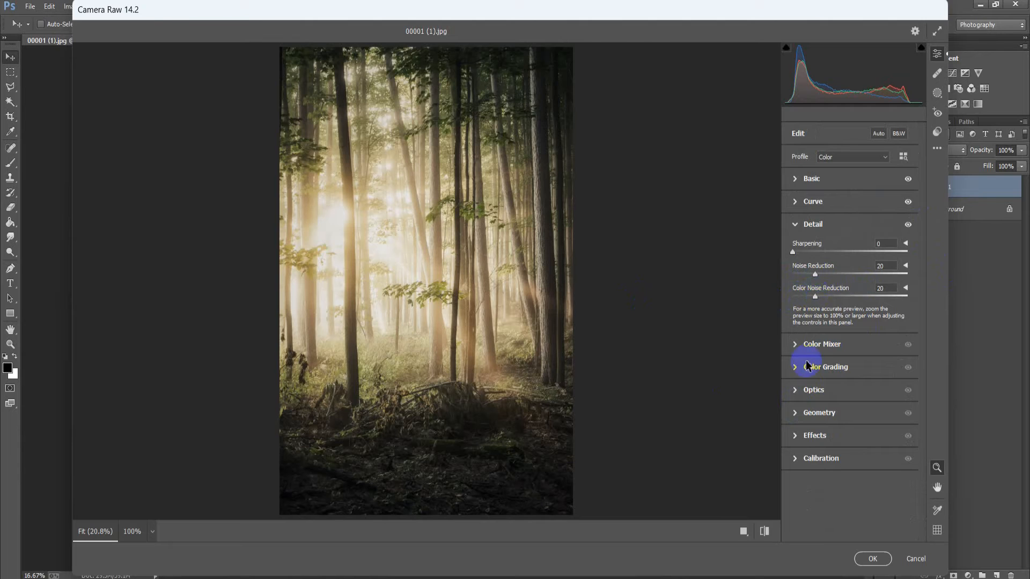
Shift the Color Mixer hues of Oranges to -10 and Yellows to -30
left_click(795, 346)
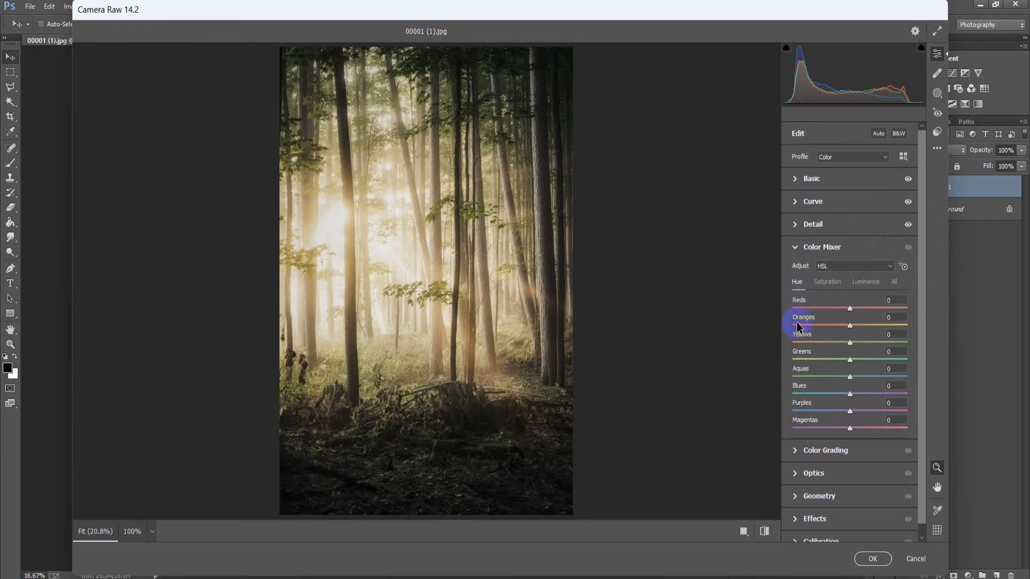
left_click_drag(853, 330, 841, 347)
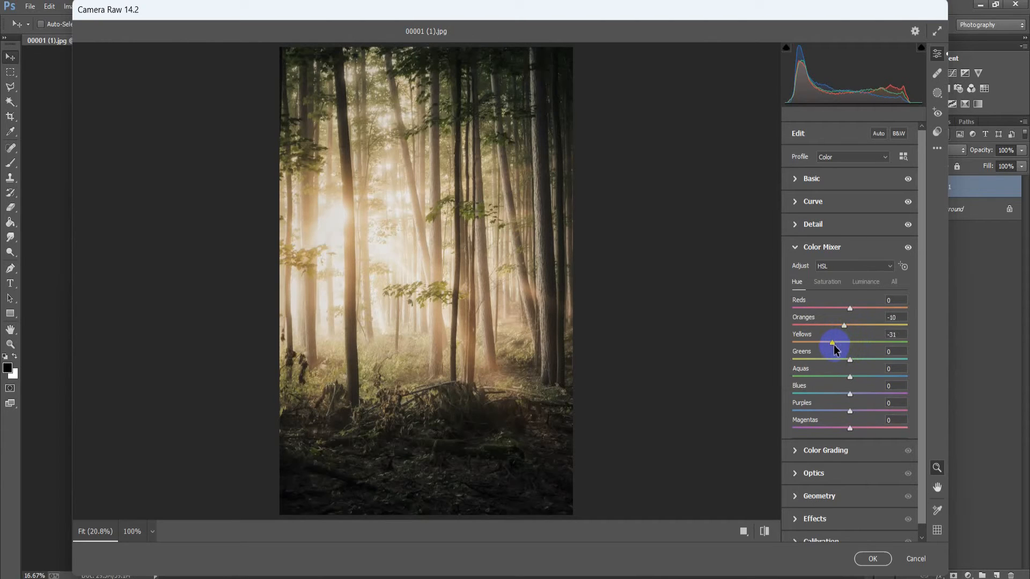
left_click_drag(833, 346, 839, 345)
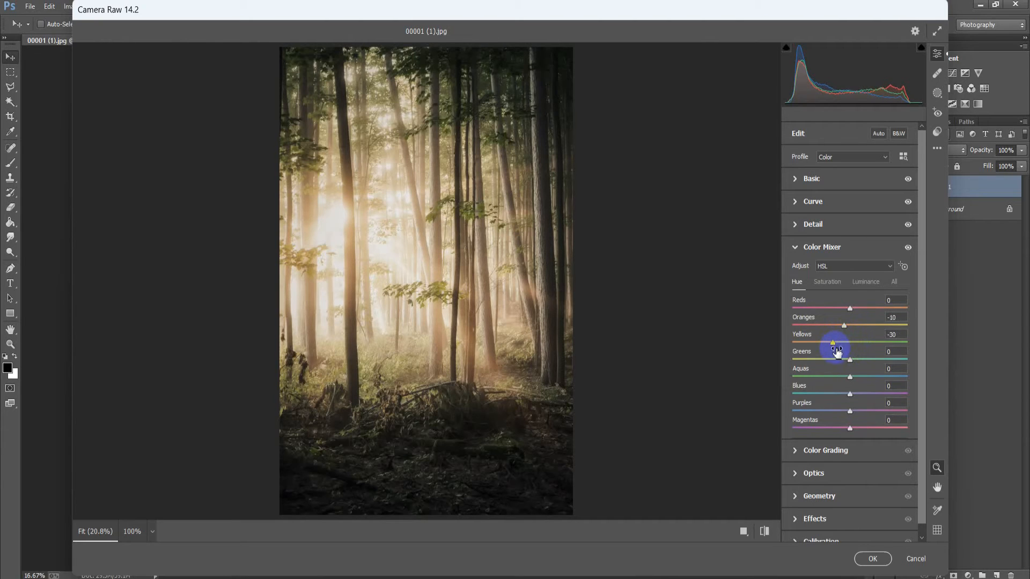
Set Color Mixer saturation to Reds +20, Oranges +20, Yellows -50, Greens -80, Aquas -100, Blues -100, Purples -80 and Magentas -81
left_click(829, 283)
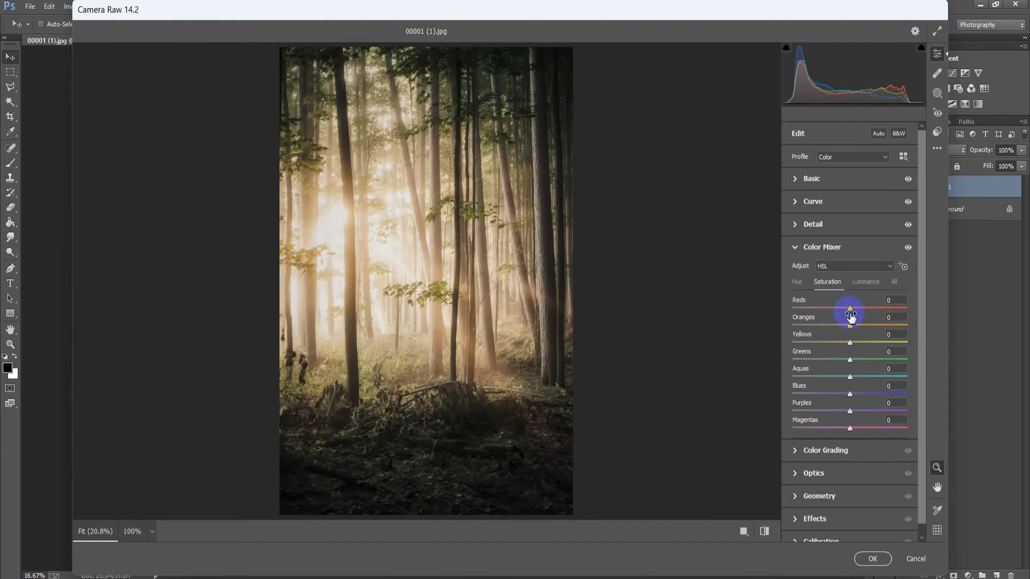
left_click_drag(849, 310, 823, 359)
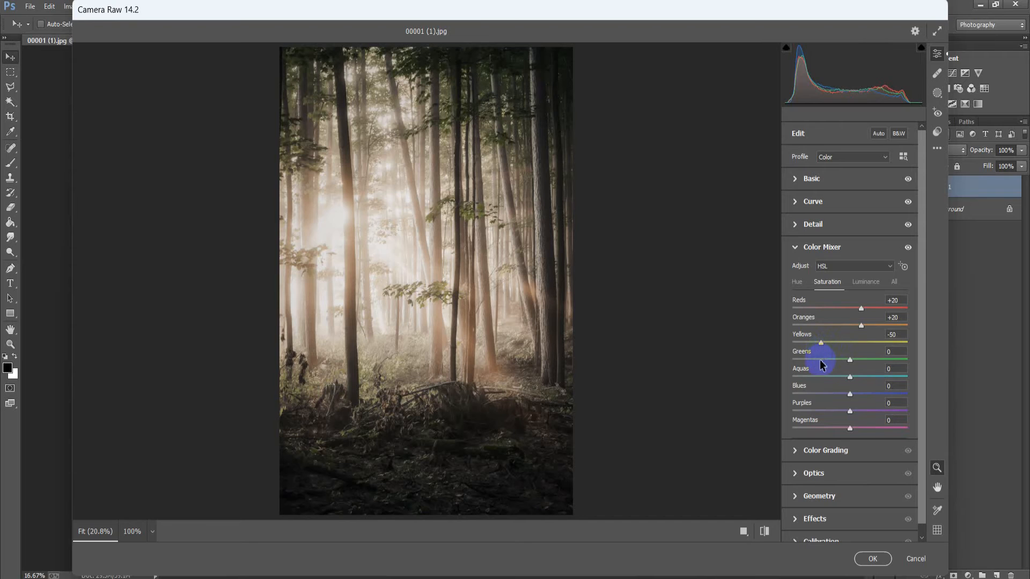
left_click_drag(851, 361, 804, 371)
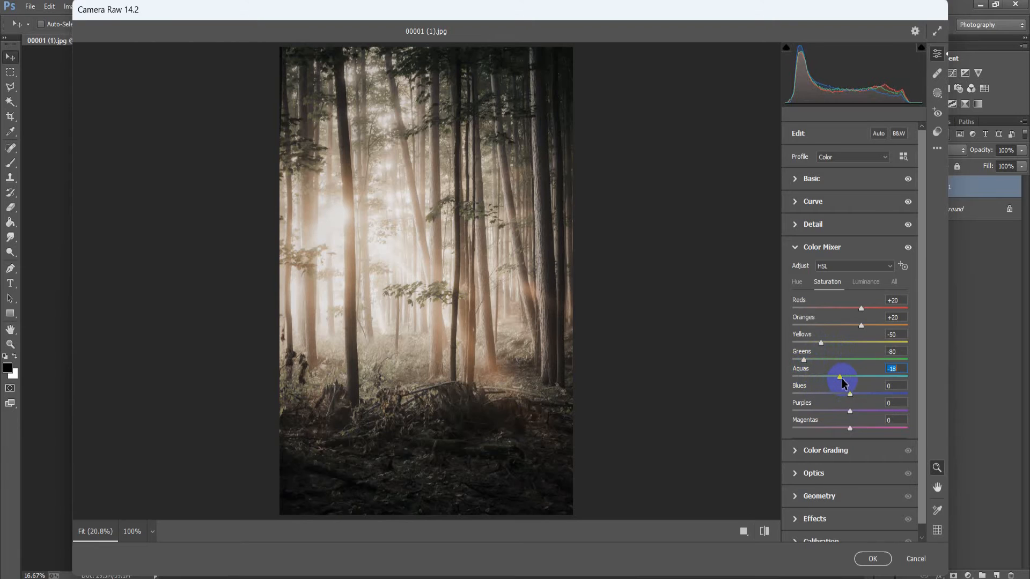
left_click_drag(841, 382, 793, 379)
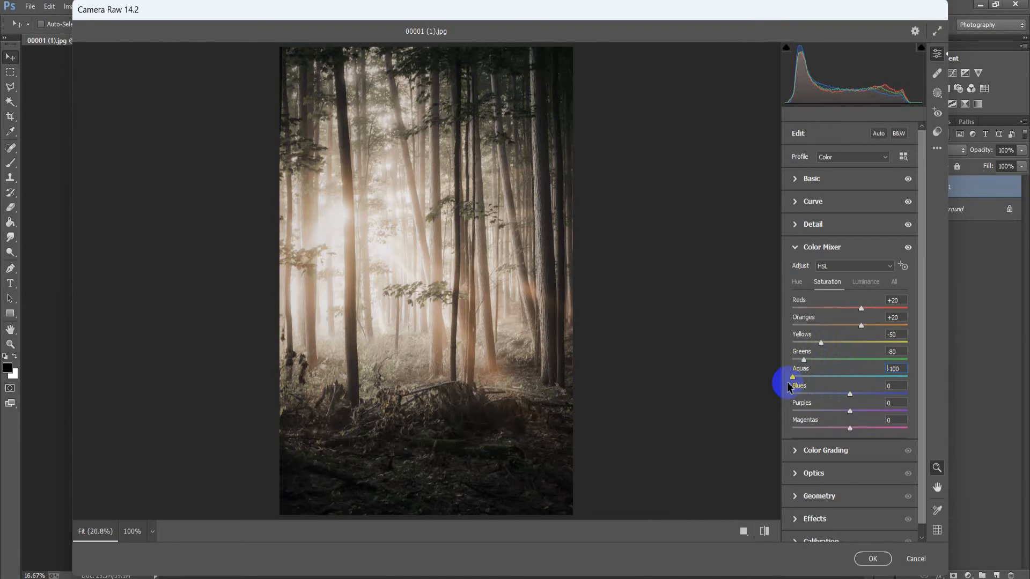
left_click_drag(851, 400, 790, 401)
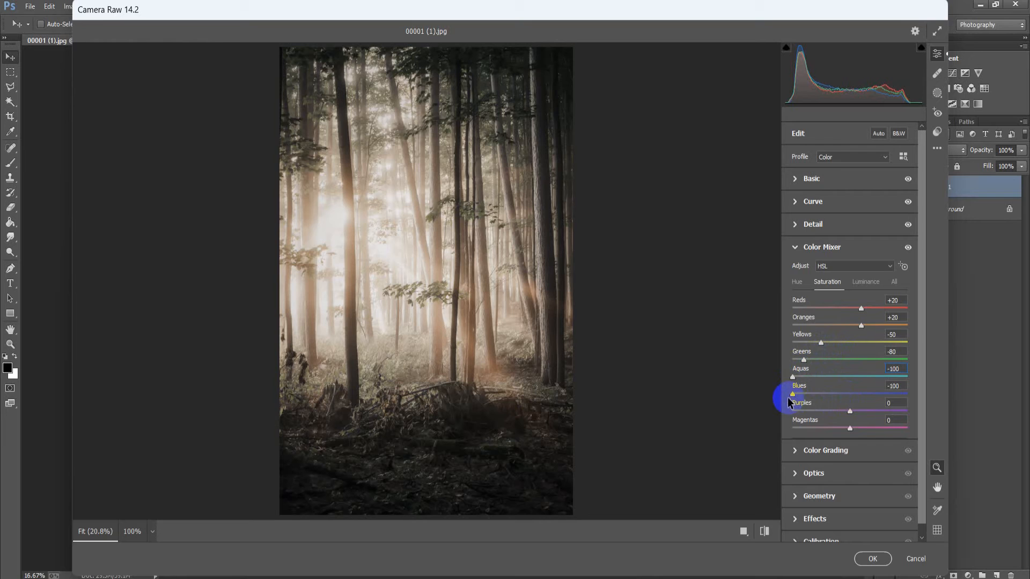
left_click_drag(850, 412, 803, 431)
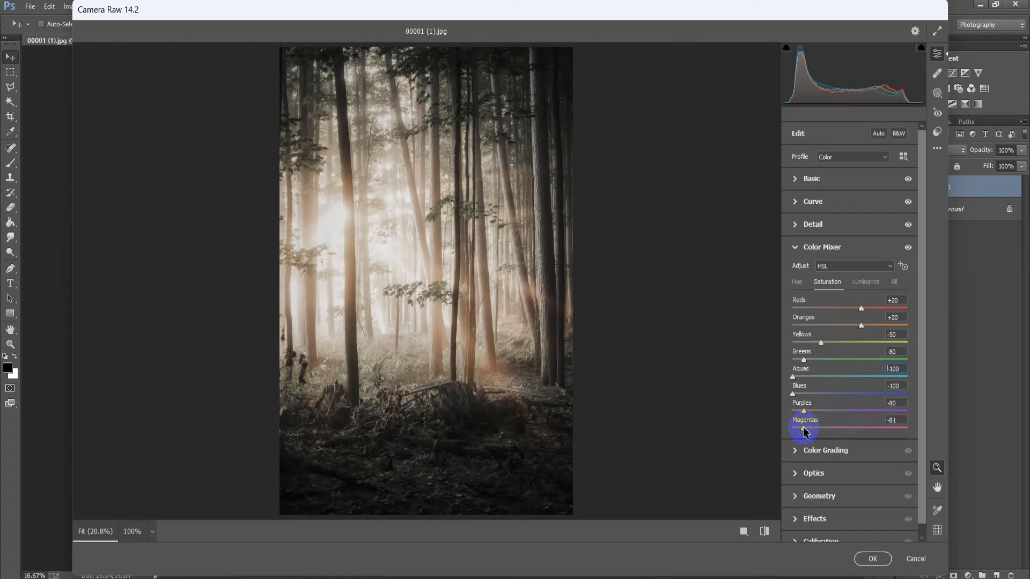
Set the Color Mixer luminance of Reds to -10 and Yellows to -40
left_click(868, 288)
left_click_drag(851, 310, 845, 319)
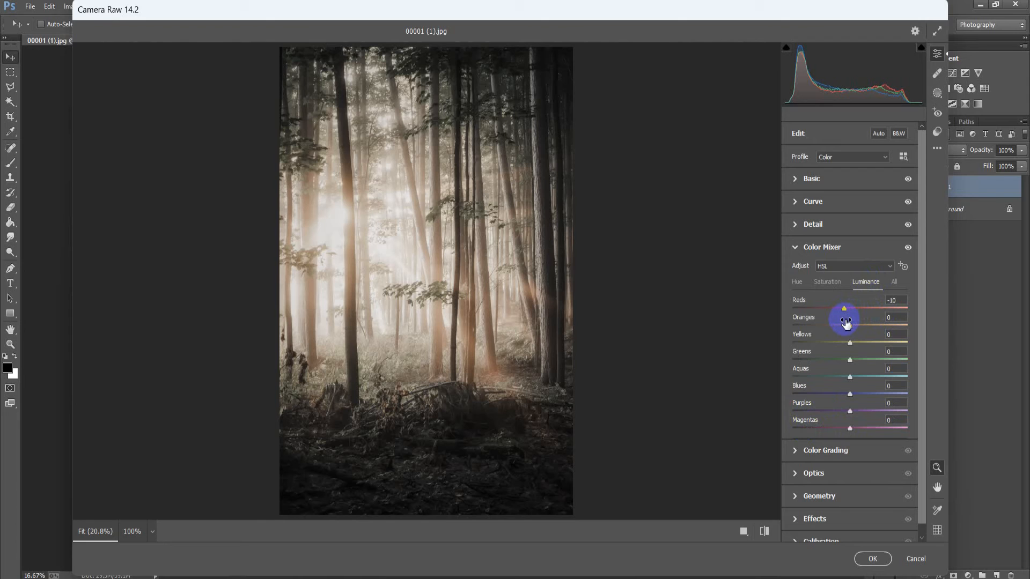
left_click_drag(850, 343, 827, 348)
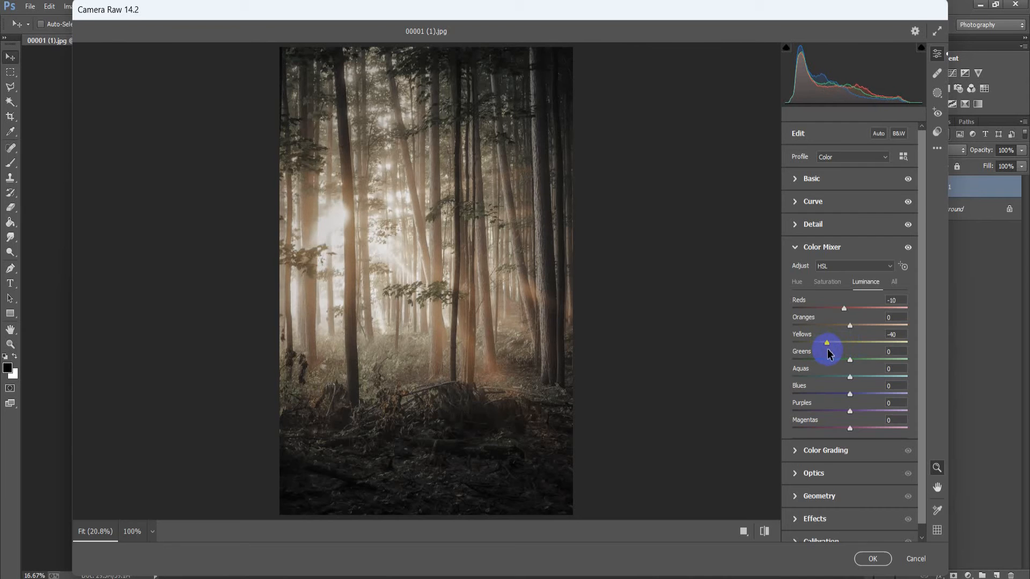
Tint the shadows blue in Color Grading with Hue 210 and Saturation 9
scroll(844, 351, "down", 1)
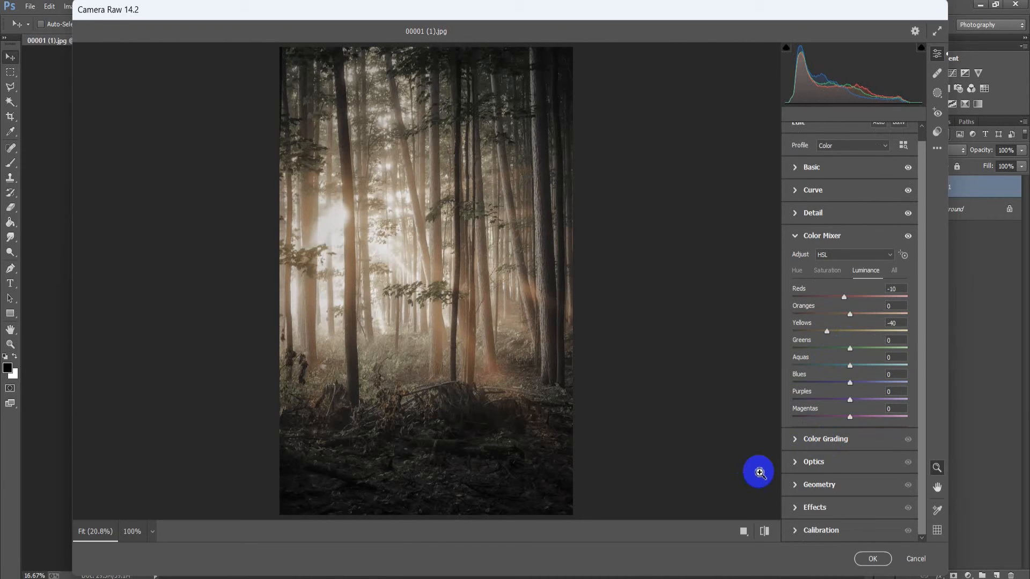
left_click(796, 440)
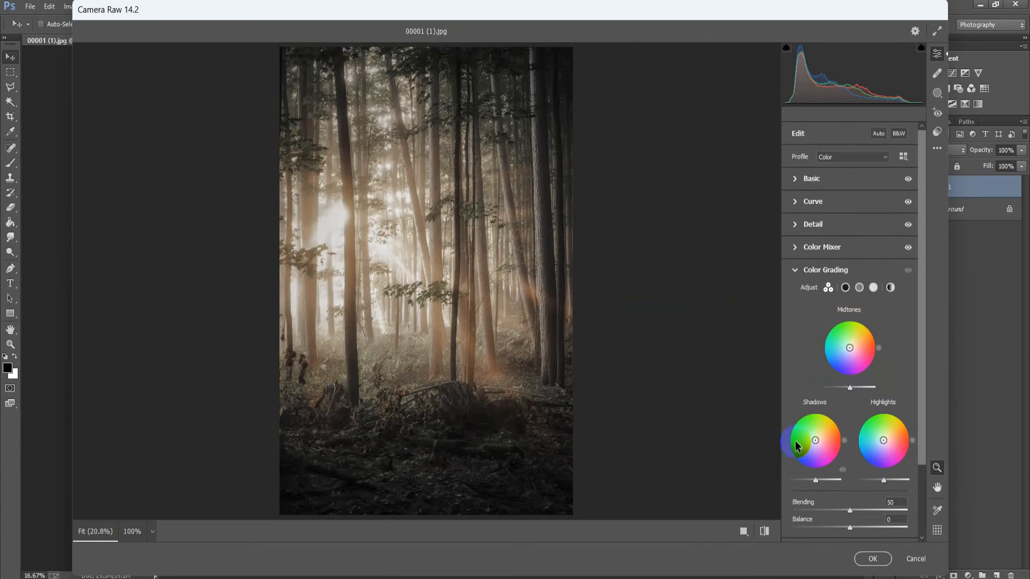
left_click(845, 288)
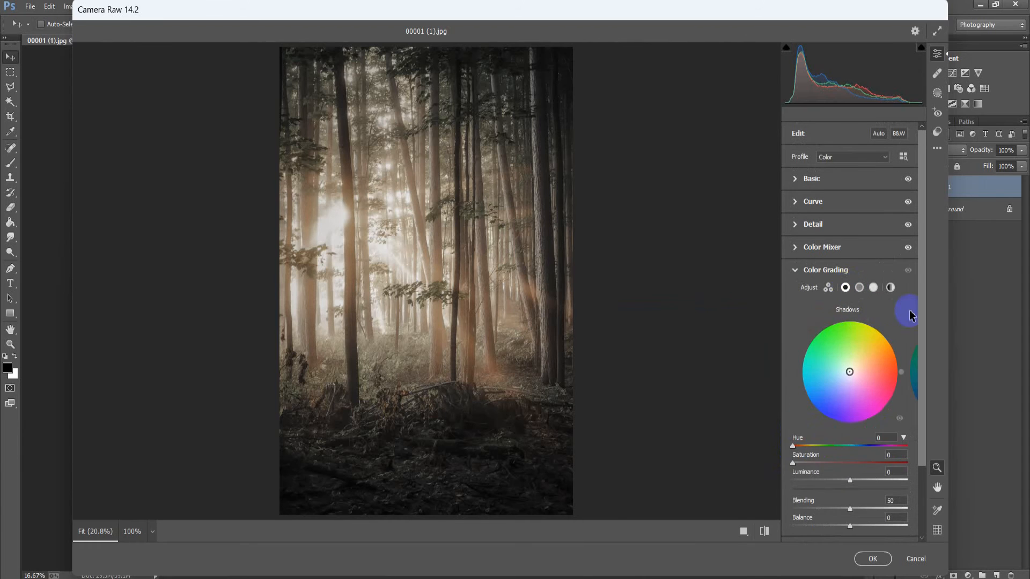
scroll(890, 426, "down", 2)
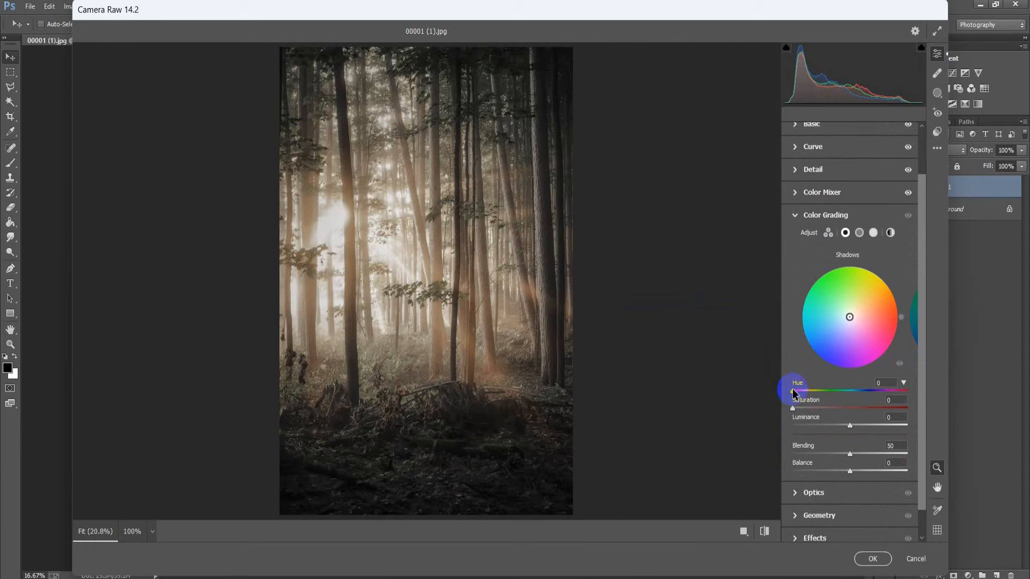
left_click_drag(794, 393, 858, 394)
left_click_drag(793, 410, 802, 409)
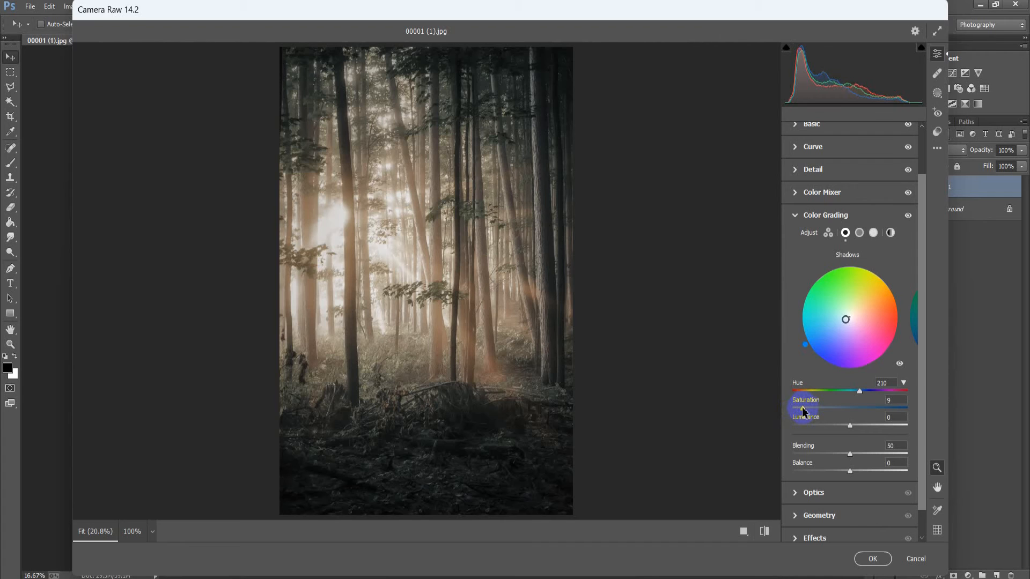
In Color Grading, set the shadows to Saturation 10 and Luminance -60, and the global tint to Hue 210, Saturation 10 and Luminance -80
left_click_drag(803, 412, 804, 411)
left_click_drag(855, 432, 821, 432)
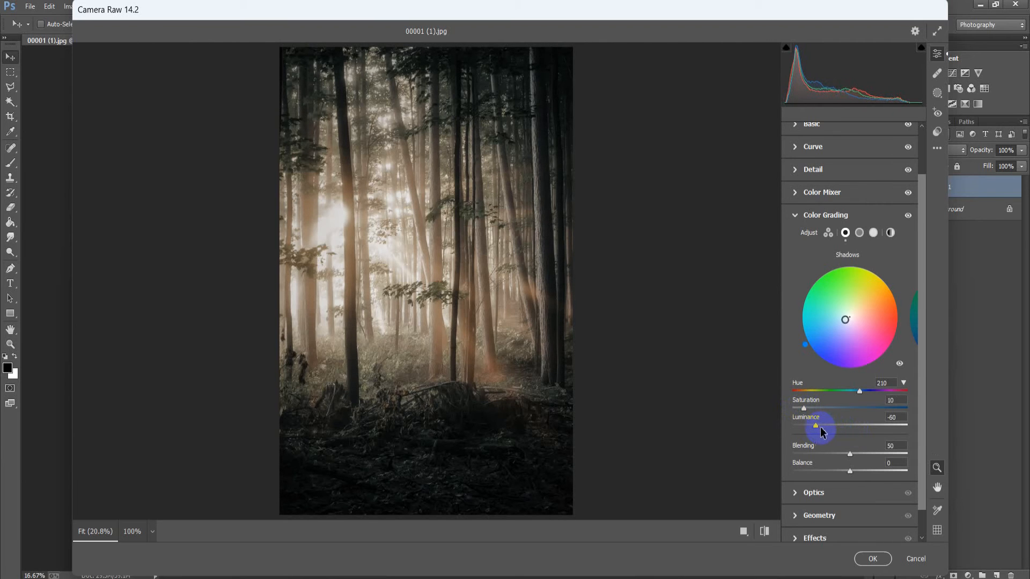
left_click(891, 232)
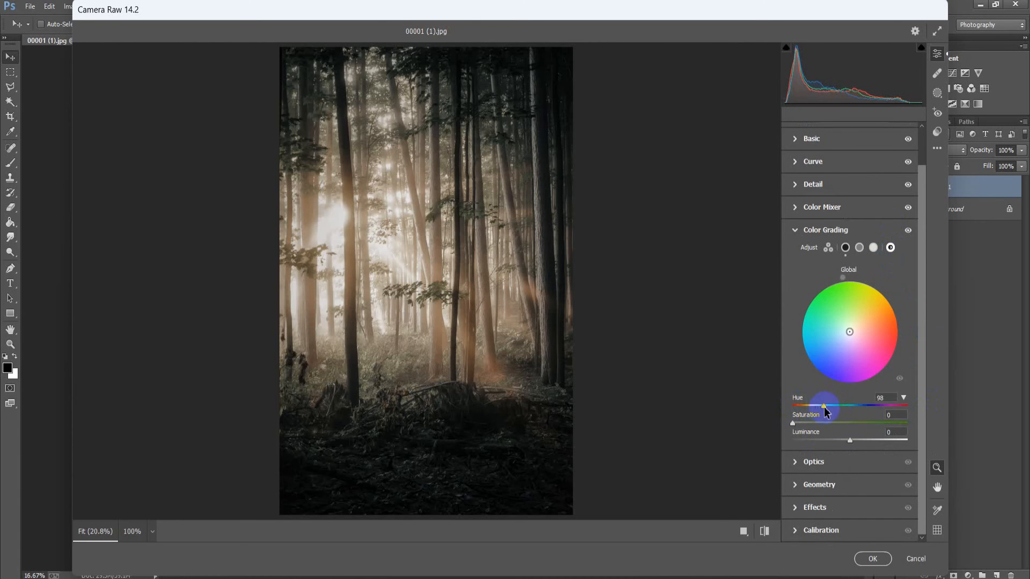
left_click_drag(850, 410, 861, 413)
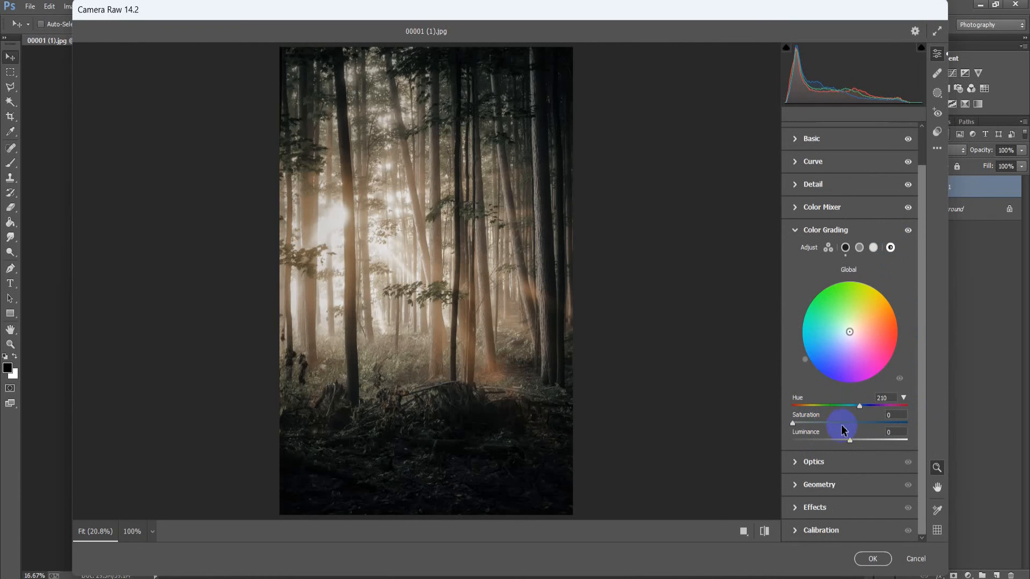
left_click_drag(796, 424, 804, 429)
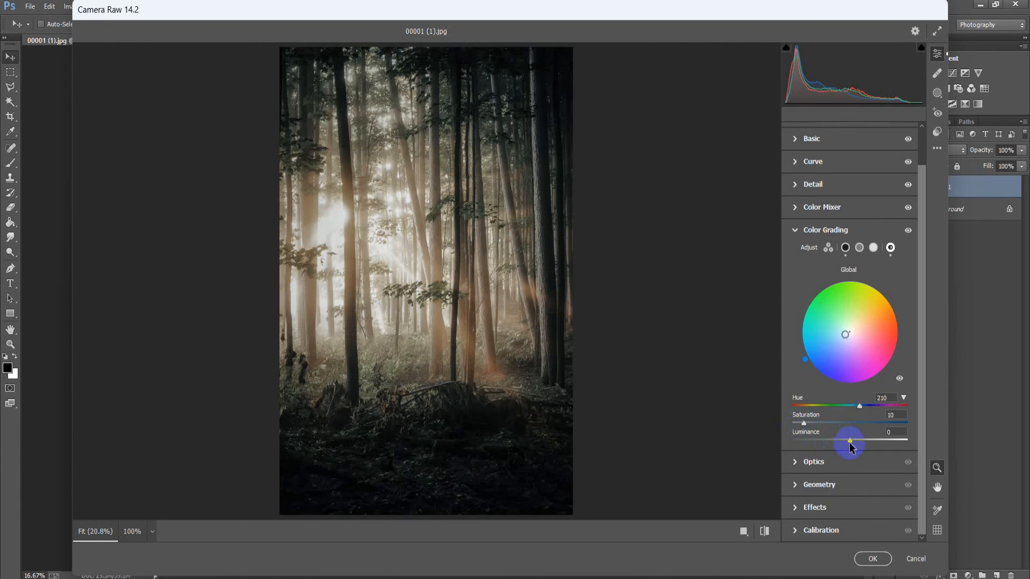
left_click_drag(849, 441, 821, 439)
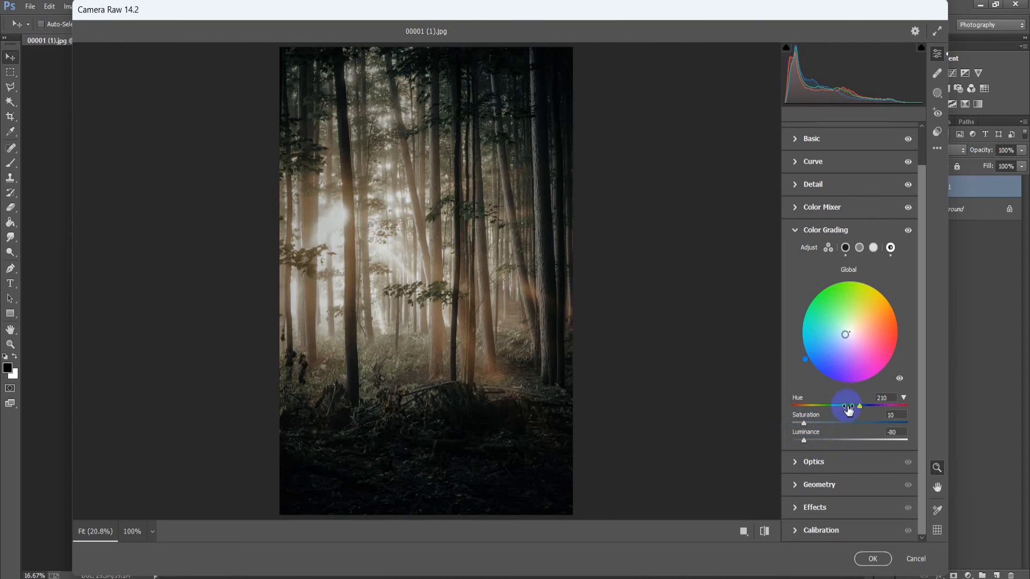
Compare the edit with the original settings, including a side-by-side before/after view, and apply the Camera Raw adjustments to the layer
left_click(764, 531)
left_click(765, 532)
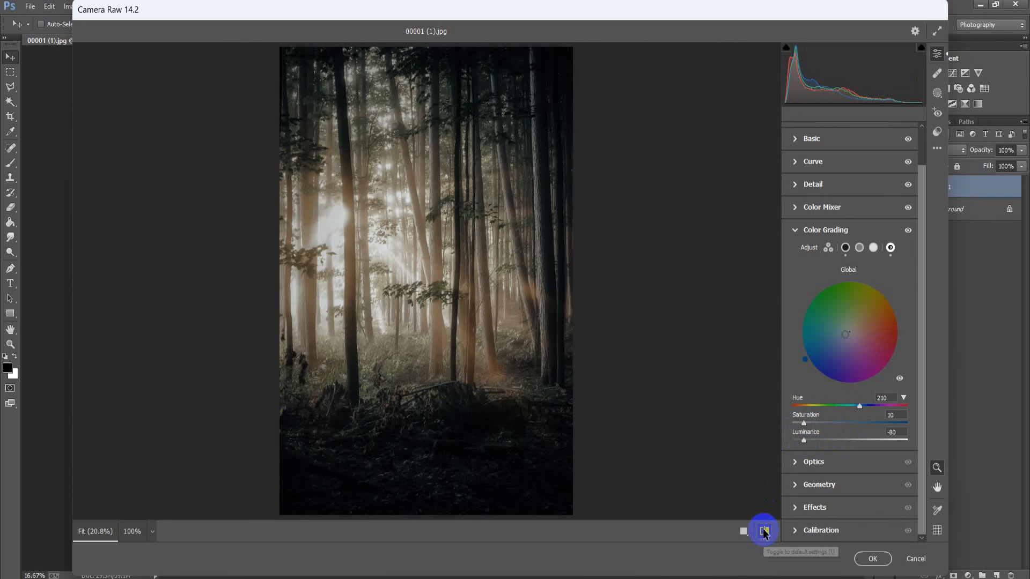
left_click(743, 532)
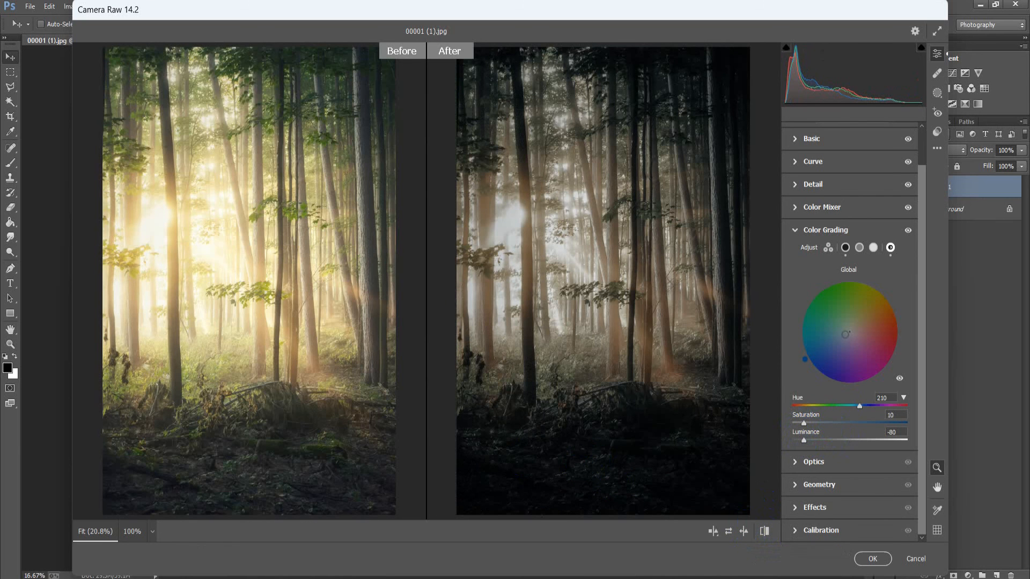
left_click(873, 558)
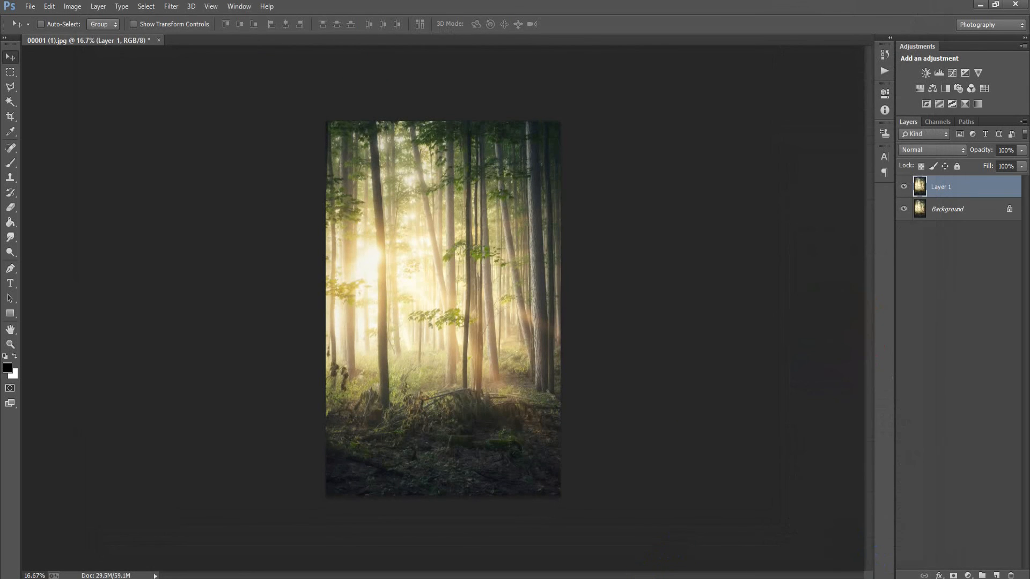
Compare the graded Layer 1 with the original Background in 00001 (1).jpg and 00001 (2).jpg by toggling the layer's visibility
left_click(904, 188)
left_click(904, 188)
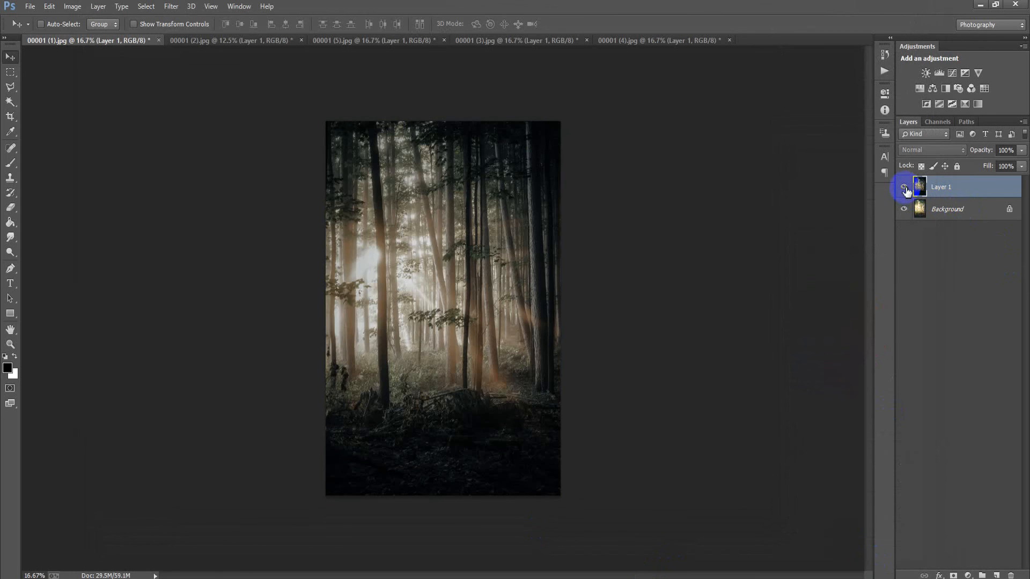
left_click(267, 43)
left_click(904, 187)
left_click(905, 188)
left_click(904, 187)
left_click(907, 189)
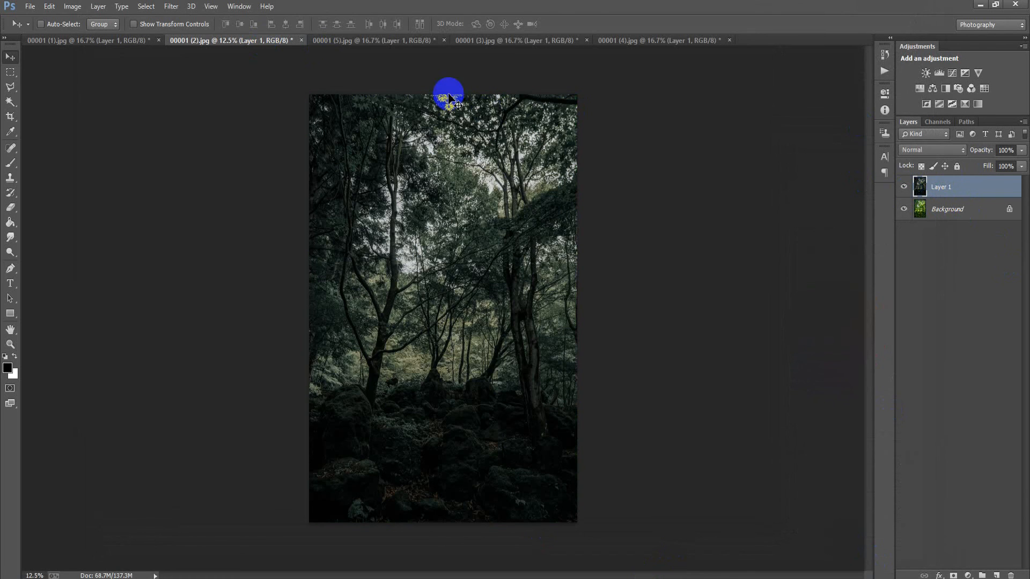
Switch to 00001 (5).jpg and compare it before and after grading by hiding and showing Layer 1
left_click(361, 42)
left_click(904, 188)
left_click(904, 187)
left_click(904, 187)
left_click(904, 188)
Examine the before and after of 00001 (3).jpg by toggling the visibility of Layer 1
left_click(501, 40)
left_click(905, 185)
left_click(904, 186)
left_click(904, 185)
left_click(905, 185)
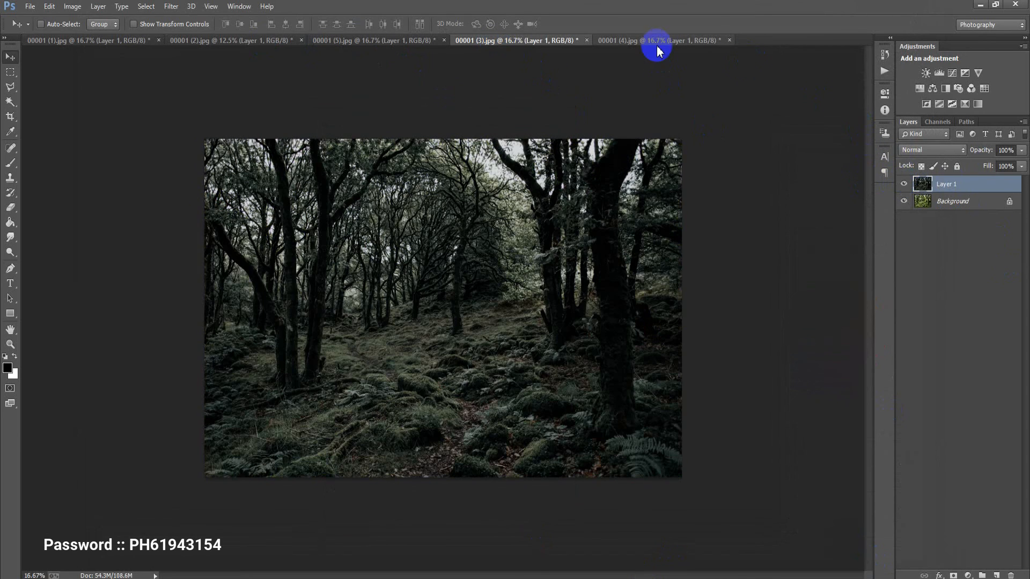
Open the 00001 (4).jpg document and check its graded Layer 1 against the Background by toggling the layer's visibility
left_click(655, 43)
left_click(904, 184)
left_click(904, 184)
left_click(904, 184)
left_click(903, 184)
Return to 00001 (1).jpg and compare the finished grade with the original photo, leaving Layer 1 visible
left_click(51, 40)
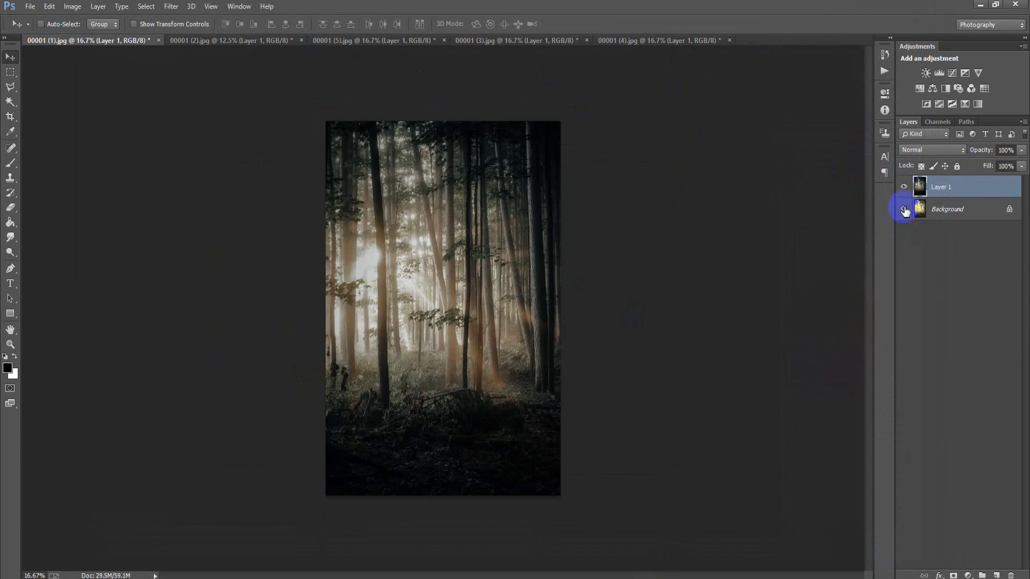
left_click(904, 187)
left_click(904, 187)
left_click(904, 187)
left_click(904, 187)
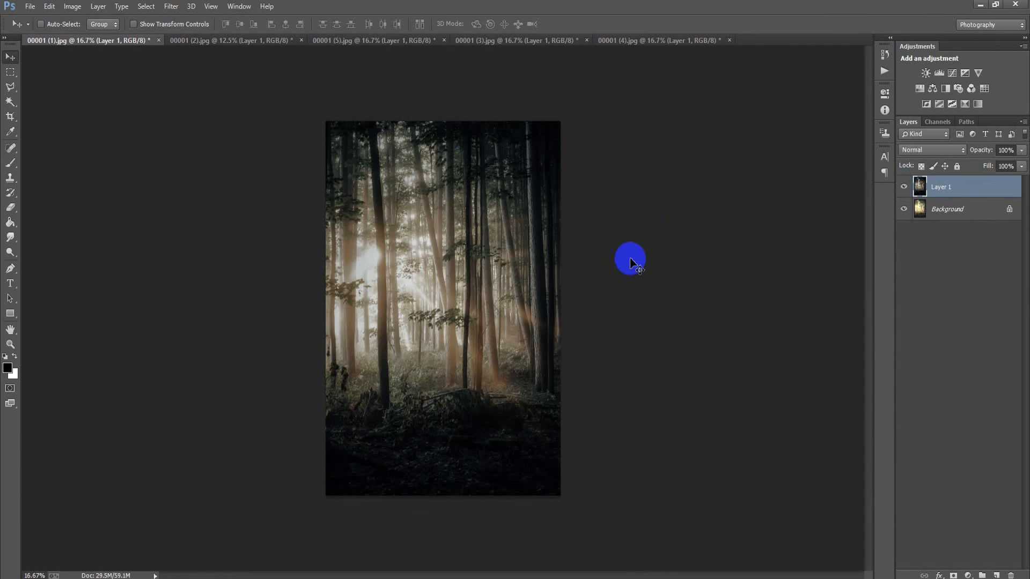